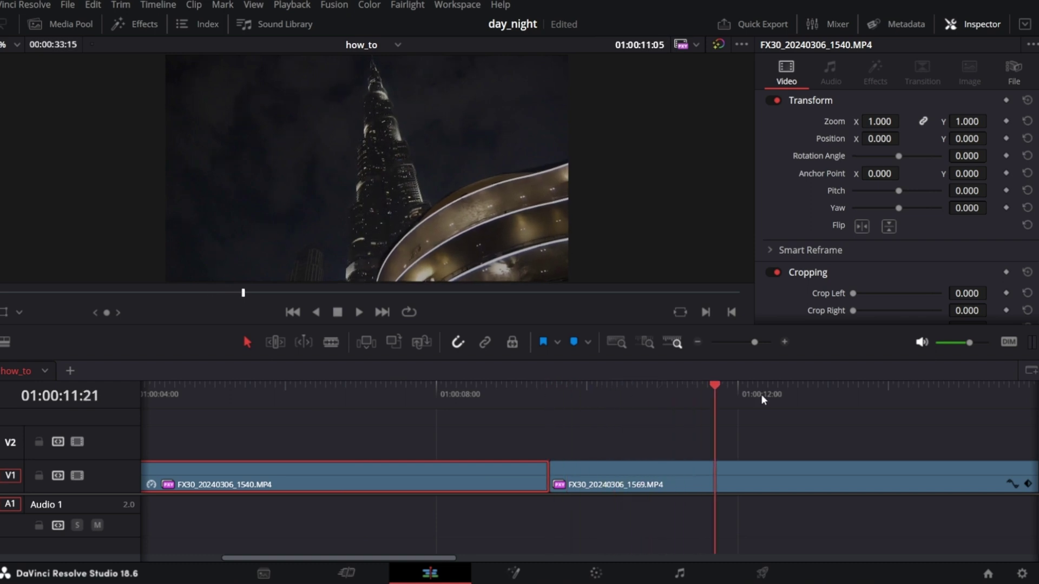
Park the playhead on the first night frame after the day-to-night cut and zoom the timeline around it.
{"action": "left_click", "coordinate": [548, 393]}
{"action": "key", "text": "Left"}
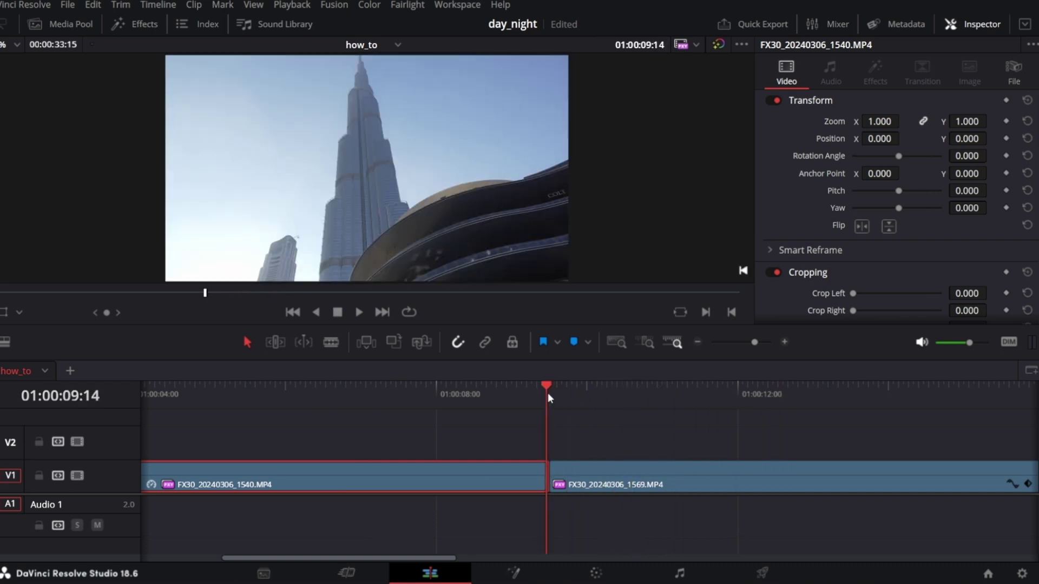
{"action": "key", "text": "Right"}
{"action": "key", "text": "Left"}
{"action": "key", "text": "Right"}
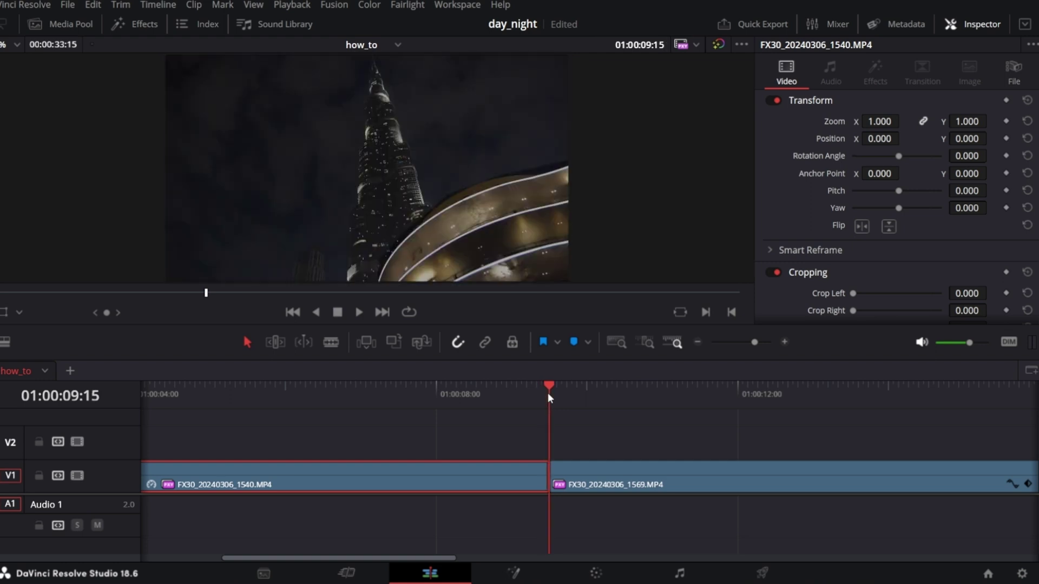
{"action": "key", "text": "Right"}
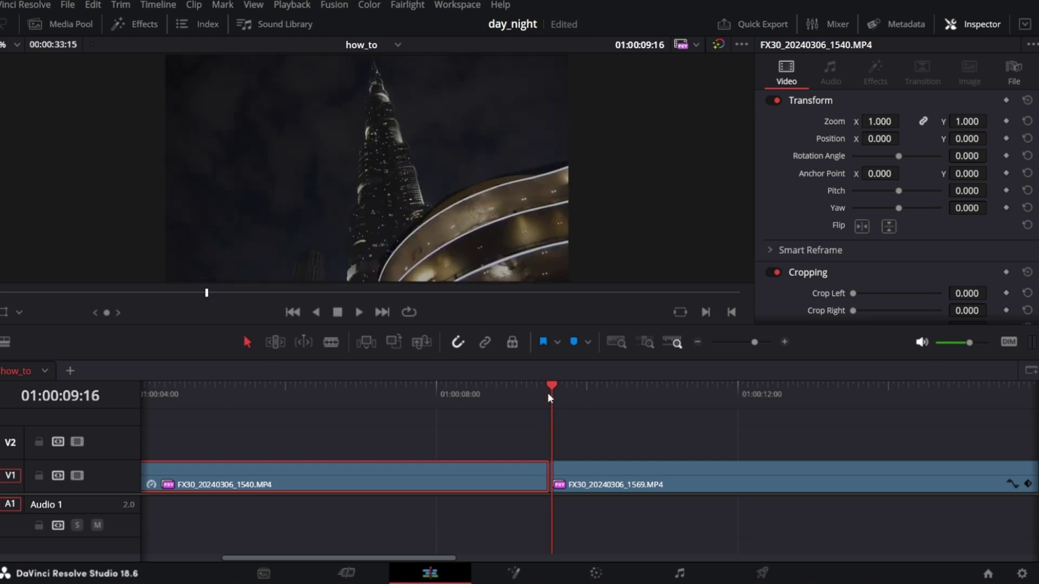
{"action": "scroll", "coordinate": [548, 393], "scroll_direction": "up", "scroll_amount": 2}
{"action": "left_click_drag", "start_coordinate": [639, 389], "coordinate": [643, 388]}
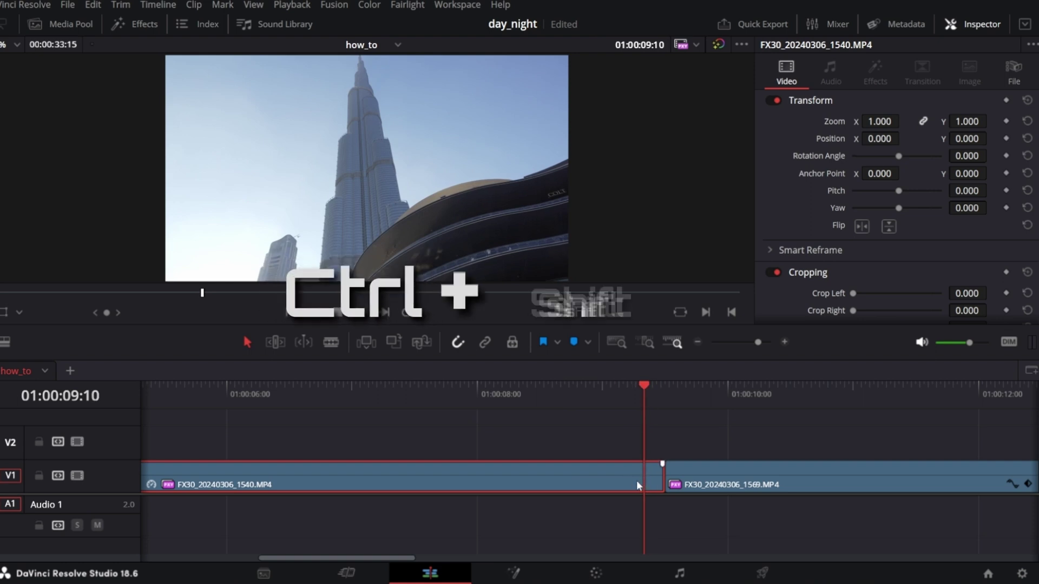
Trim the day clip's end and the night clip's start to the playhead so they meet at the cut.
{"action": "key", "text": "ctrl+shift+bracketright"}
{"action": "left_click_drag", "start_coordinate": [644, 388], "coordinate": [748, 390]}
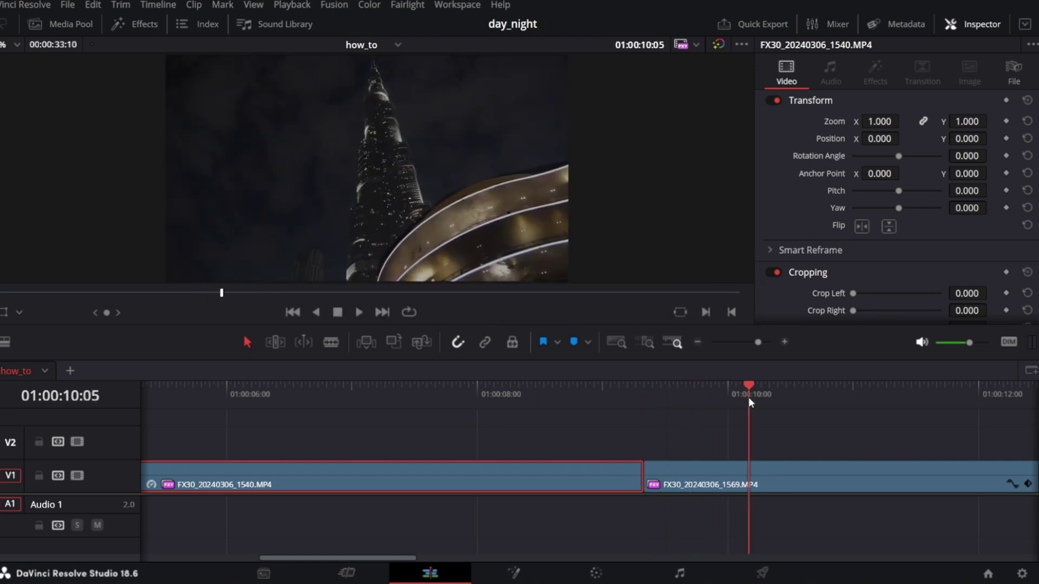
{"action": "left_click", "coordinate": [803, 482]}
{"action": "key", "text": "ctrl+shift+bracketleft"}
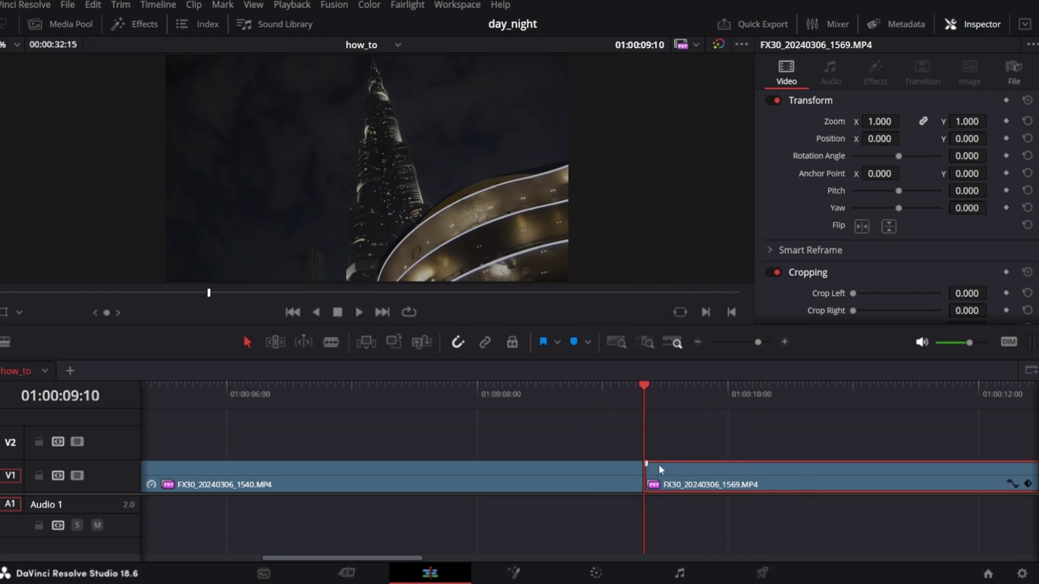
{"action": "key", "text": "Left"}
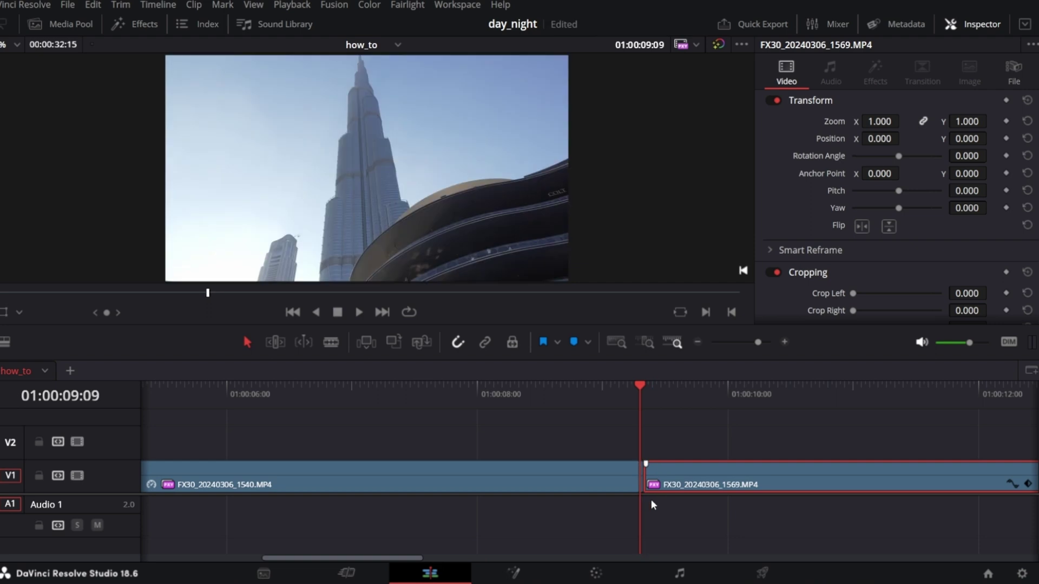
Move the night clip onto V2 and lower its opacity so both towers show through.
{"action": "left_click_drag", "start_coordinate": [696, 469], "coordinate": [688, 448]}
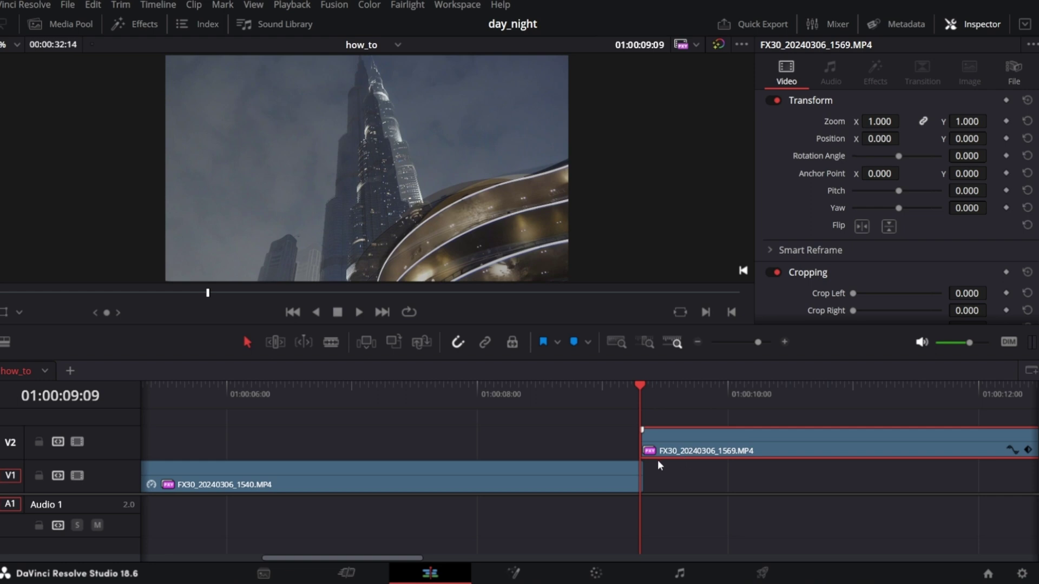
{"action": "scroll", "coordinate": [801, 232], "scroll_direction": "down", "scroll_amount": 3}
{"action": "scroll", "coordinate": [802, 218], "scroll_direction": "down", "scroll_amount": 3}
{"action": "scroll", "coordinate": [800, 218], "scroll_direction": "down", "scroll_amount": 2}
{"action": "left_click_drag", "start_coordinate": [839, 212], "coordinate": [913, 227]}
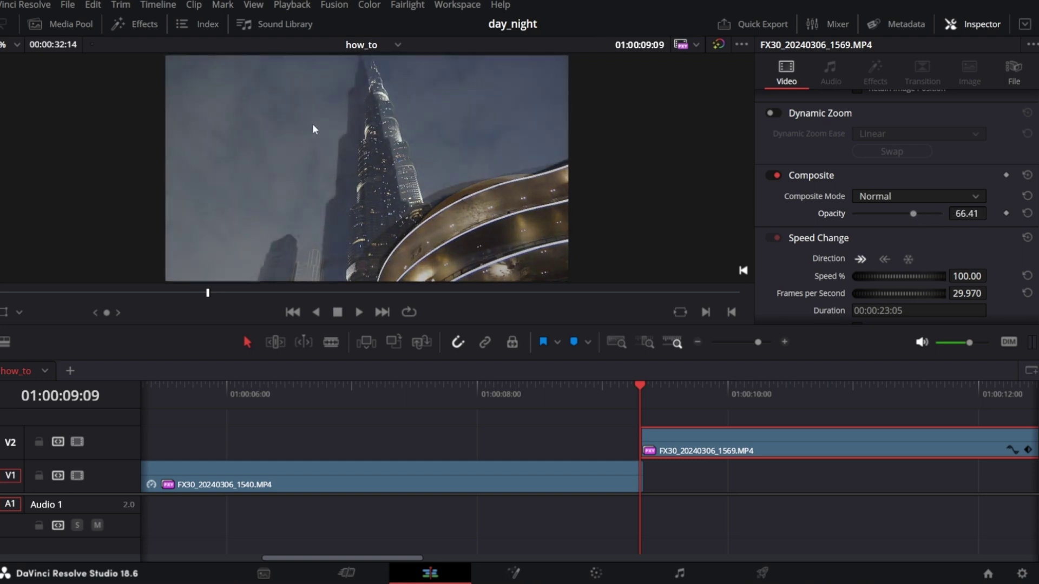
{"action": "scroll", "coordinate": [341, 146], "scroll_direction": "up", "scroll_amount": 3}
{"action": "scroll", "coordinate": [368, 160], "scroll_direction": "up", "scroll_amount": 3}
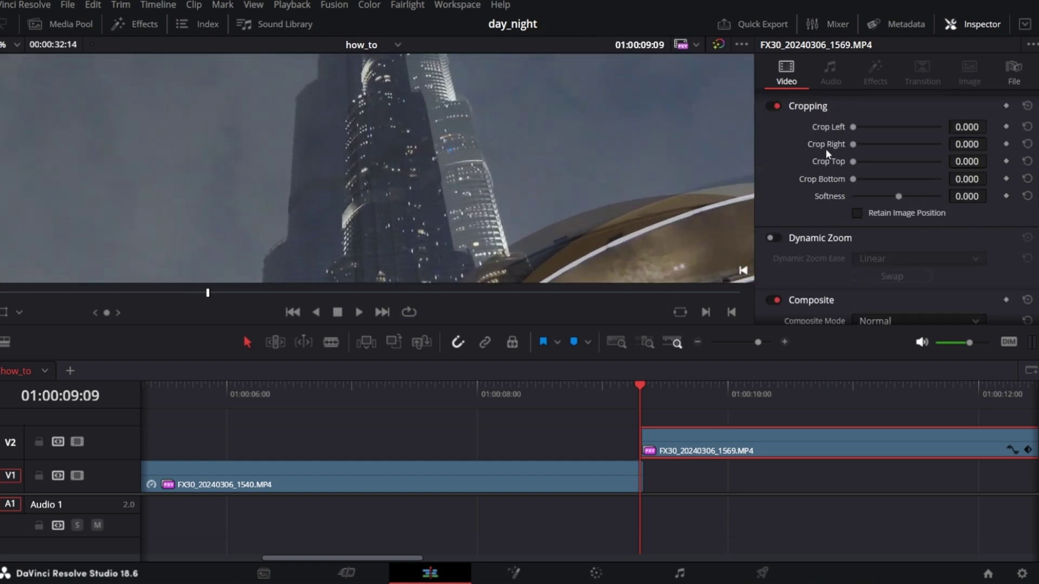
{"action": "scroll", "coordinate": [804, 174], "scroll_direction": "up", "scroll_amount": 5}
{"action": "left_click_drag", "start_coordinate": [831, 157], "coordinate": [812, 158]}
Adjust the night clip's Position X/Y and Rotation Angle until its tower lines up with the day tower.
{"action": "left_click_drag", "start_coordinate": [962, 139], "coordinate": [984, 153]}
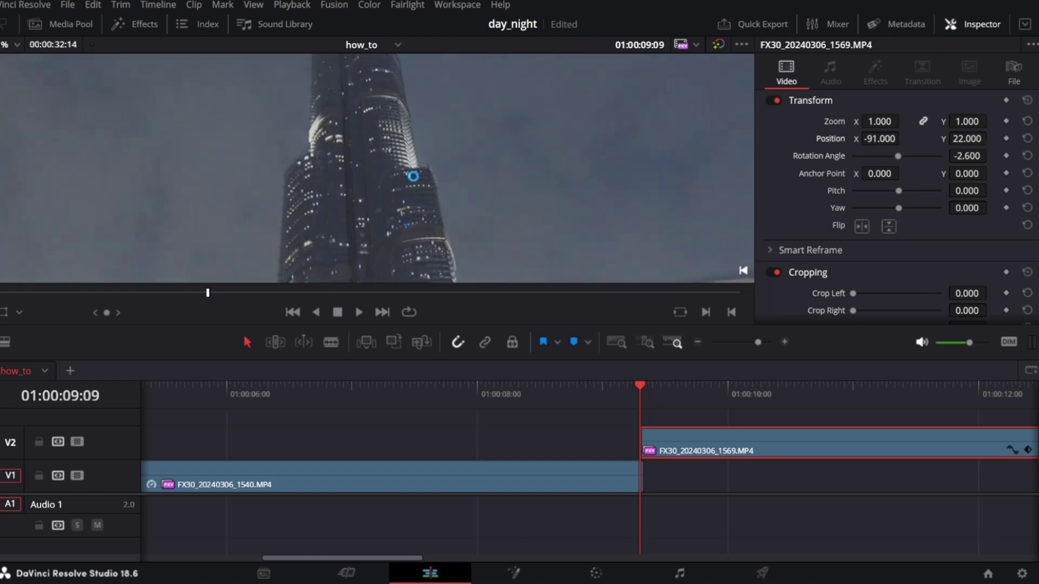
{"action": "scroll", "coordinate": [414, 180], "scroll_direction": "down", "scroll_amount": 3}
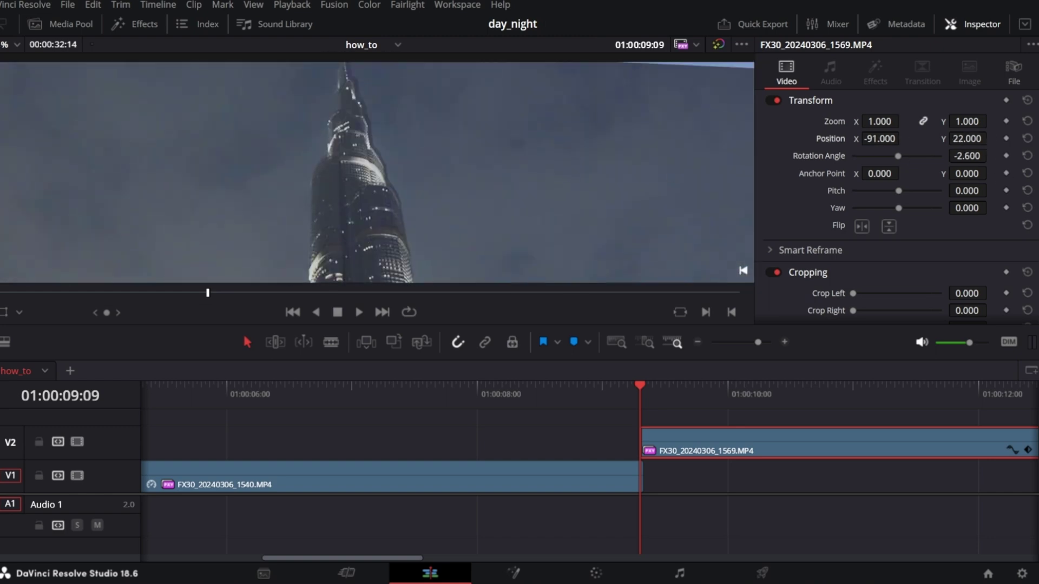
{"action": "left_click_drag", "start_coordinate": [970, 156], "coordinate": [959, 156]}
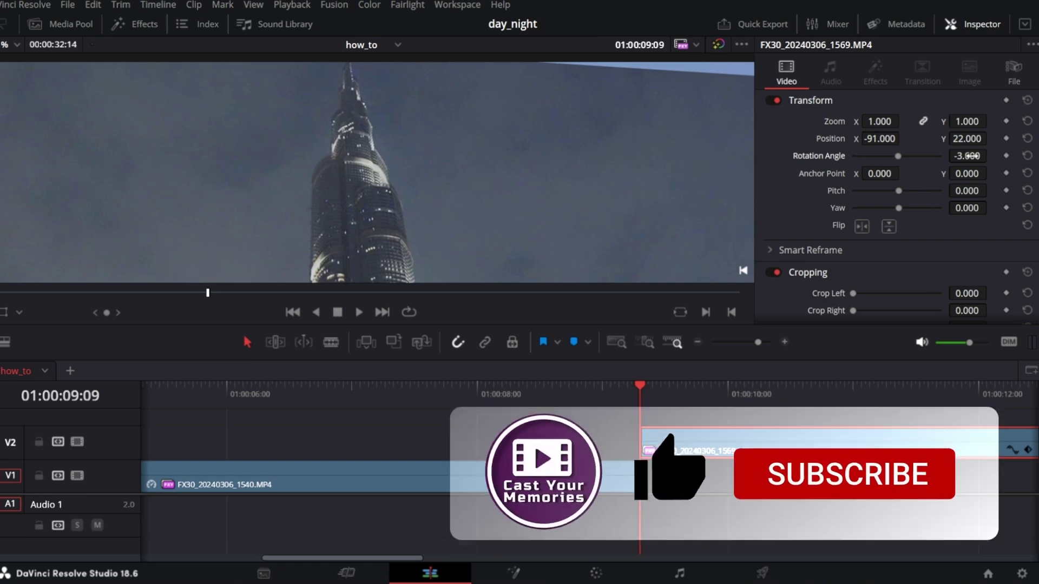
{"action": "left_click_drag", "start_coordinate": [349, 129], "coordinate": [353, 134]}
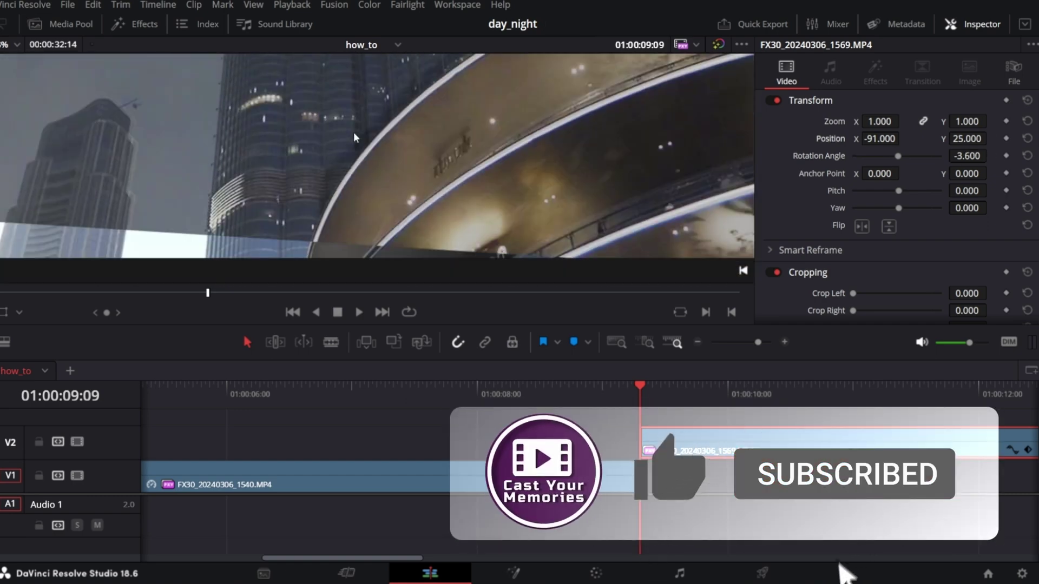
{"action": "key", "text": "z"}
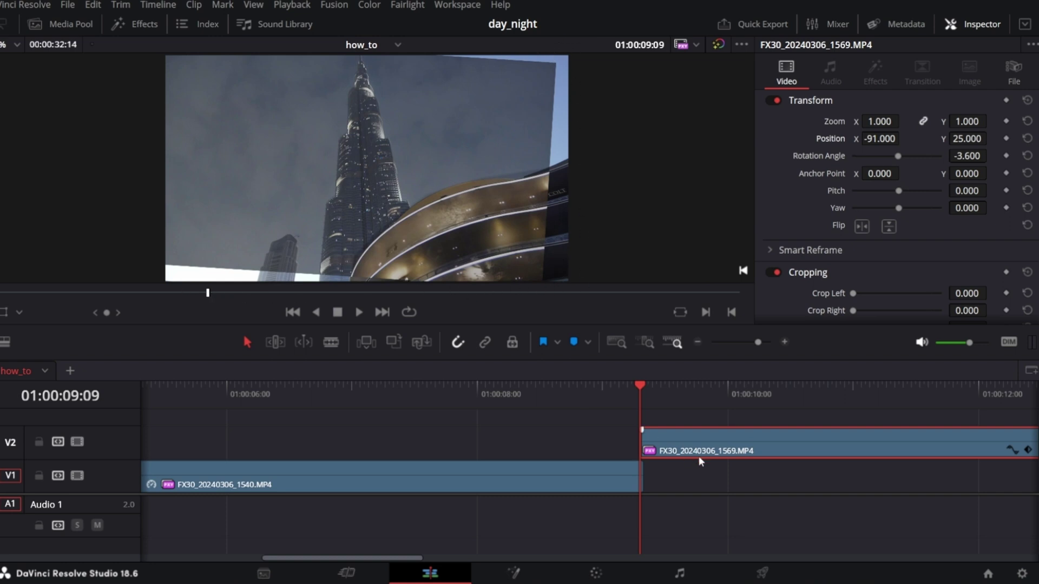
Drop the night clip back beside the day clip, compare frames across the cut, and bring up Video Transitions.
{"action": "left_click_drag", "start_coordinate": [700, 444], "coordinate": [714, 466]}
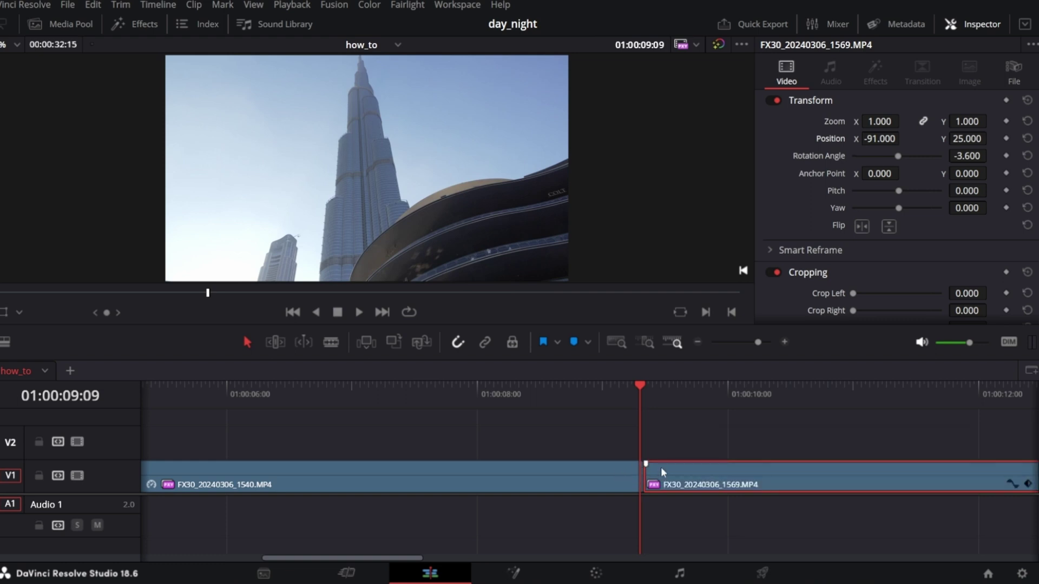
{"action": "scroll", "coordinate": [883, 312], "scroll_direction": "down", "scroll_amount": 4}
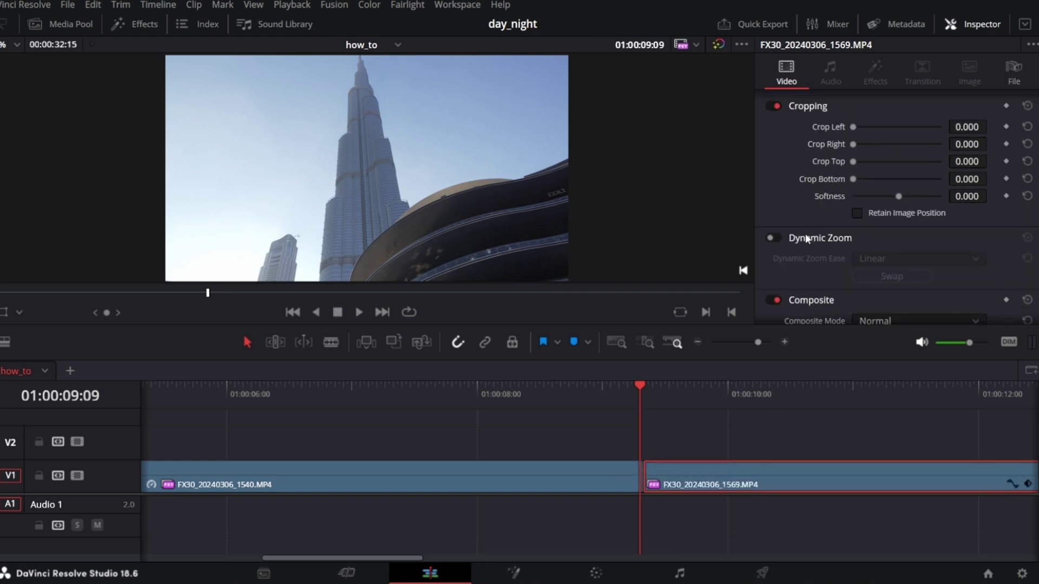
{"action": "scroll", "coordinate": [860, 268], "scroll_direction": "down", "scroll_amount": 3}
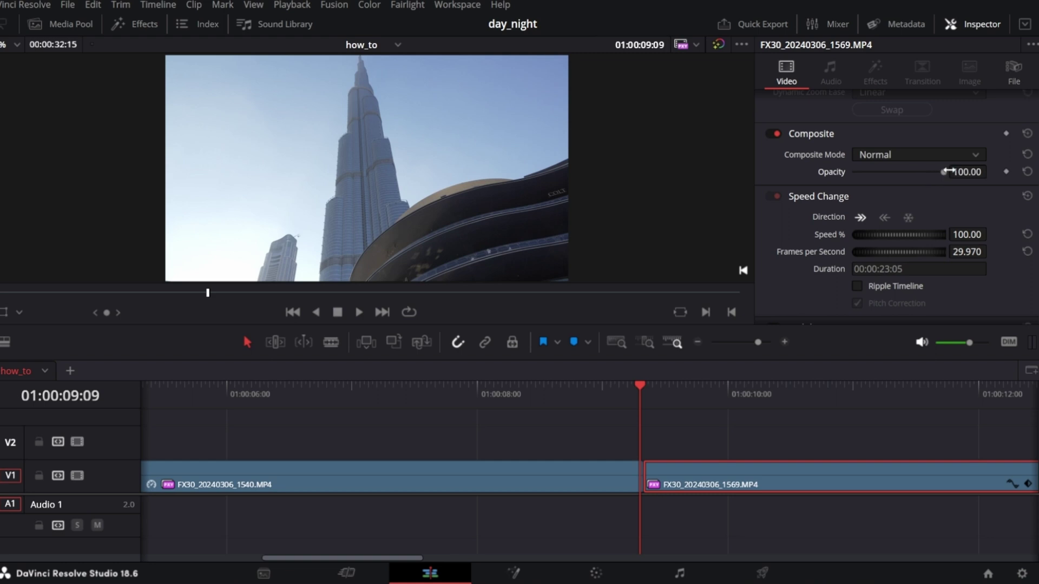
{"action": "left_click_drag", "start_coordinate": [640, 390], "coordinate": [616, 395]}
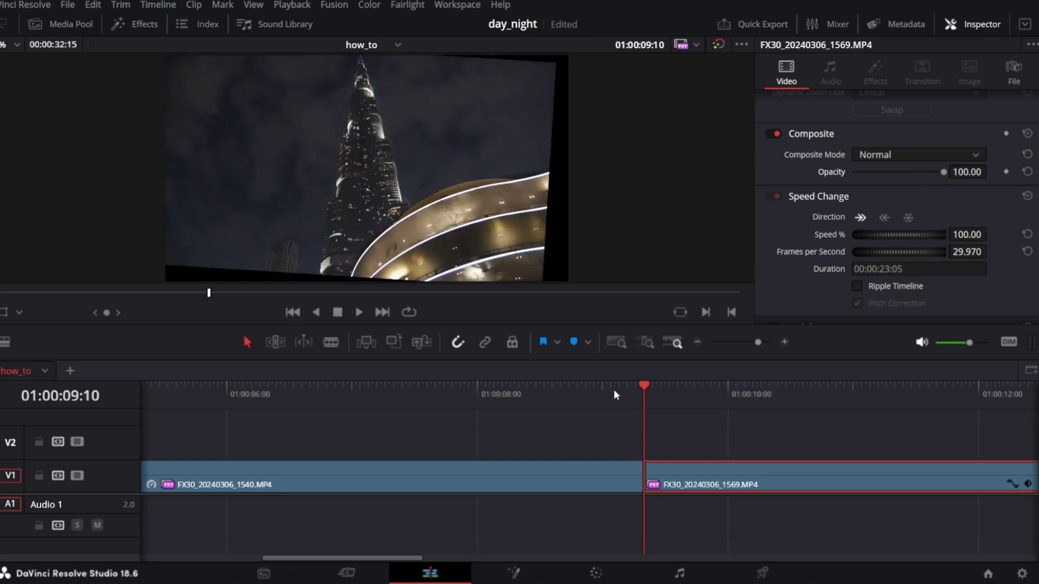
{"action": "key", "text": "Right"}
{"action": "key", "text": "Left"}
{"action": "key", "text": "Left"}
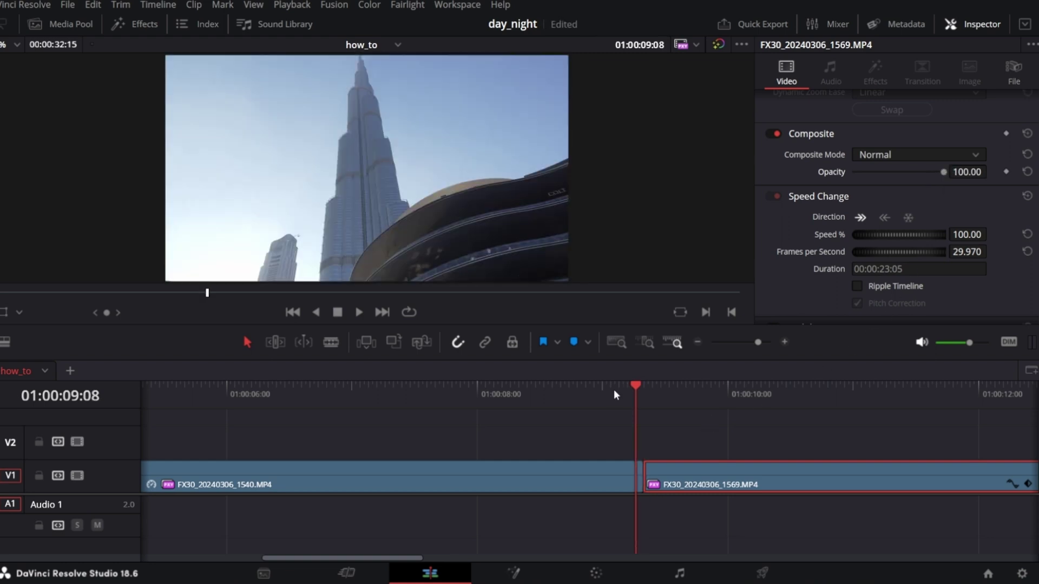
{"action": "left_click", "coordinate": [135, 24]}
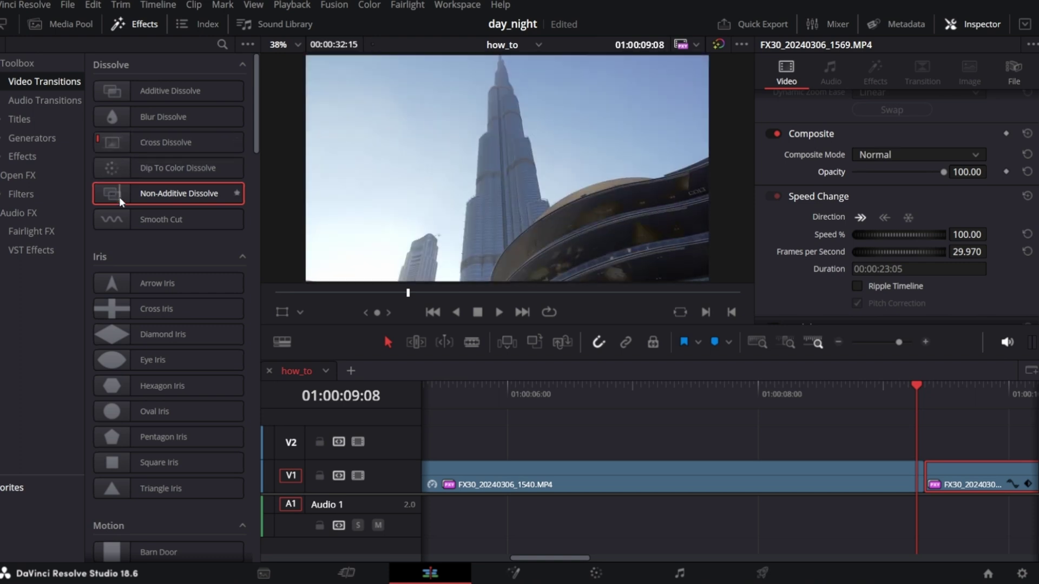
Apply a Non-Additive Dissolve to the day-to-night cut and select it to see its settings.
{"action": "left_click_drag", "start_coordinate": [119, 197], "coordinate": [943, 472]}
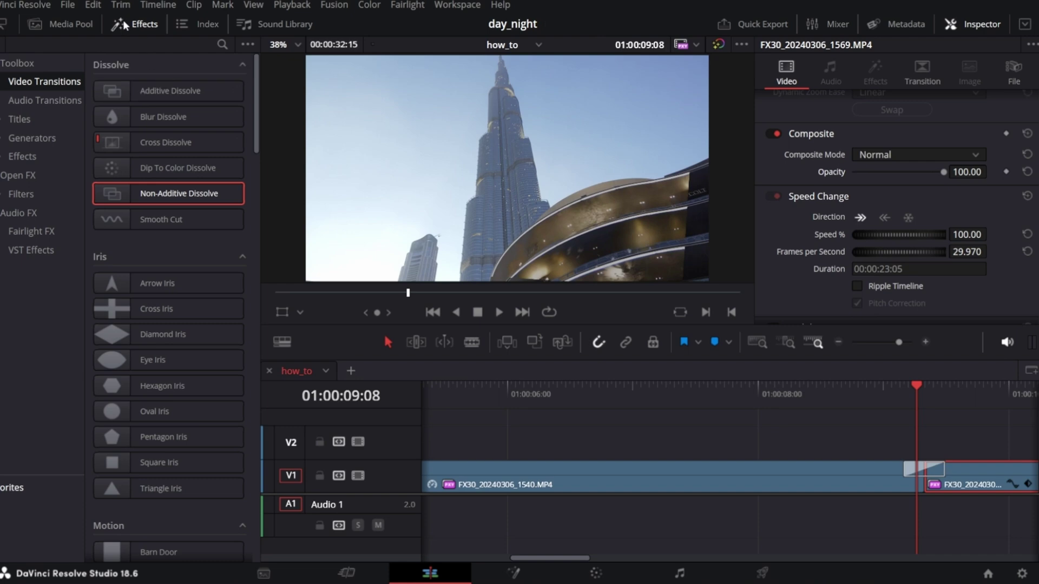
{"action": "left_click", "coordinate": [123, 20]}
{"action": "left_click", "coordinate": [578, 466]}
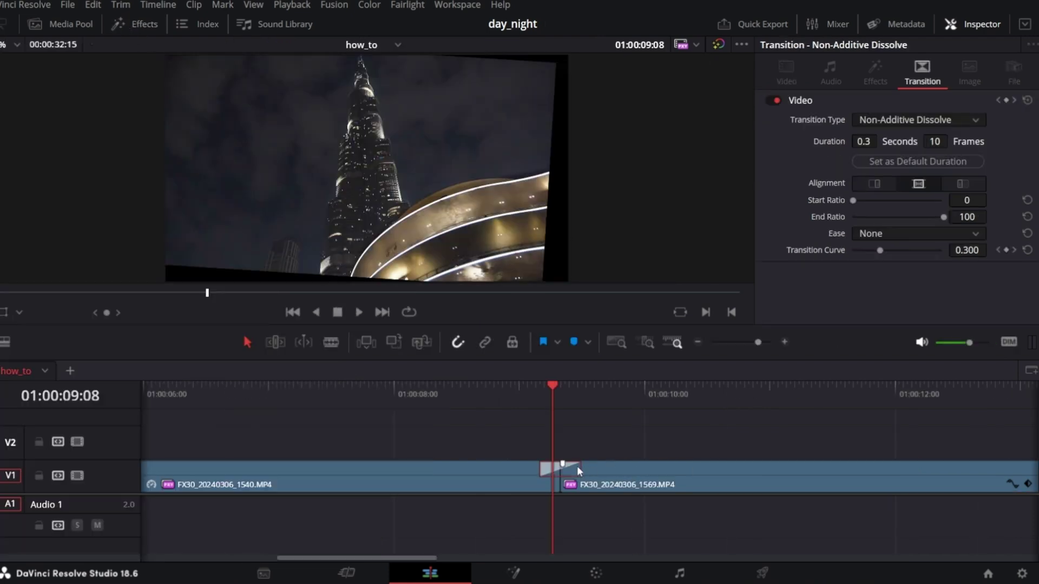
Trim both clips to move the cut to an earlier point in the day clip.
{"action": "left_click", "coordinate": [612, 477]}
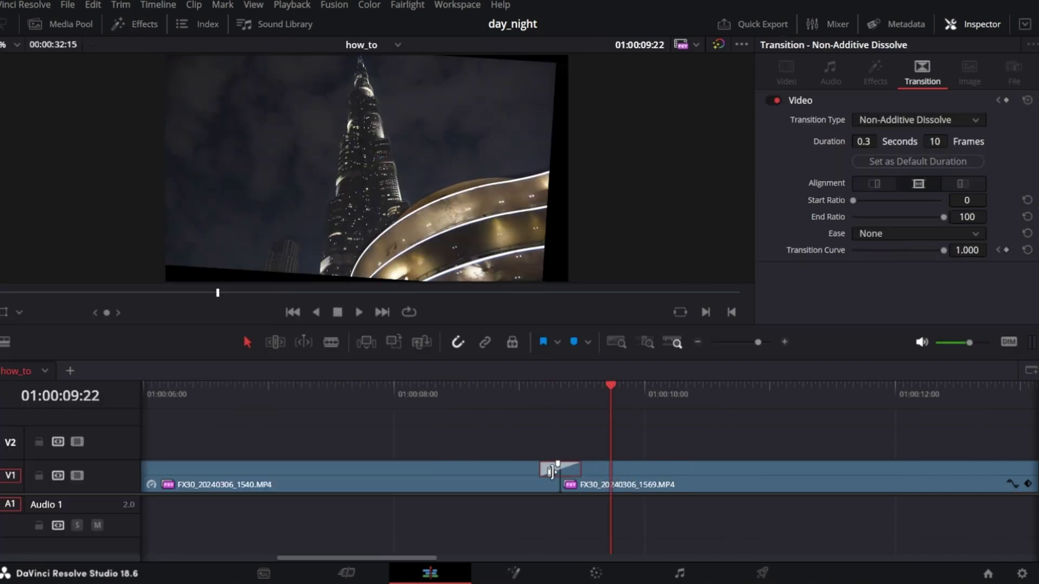
{"action": "key", "text": "ctrl+shift+bracketleft"}
{"action": "left_click_drag", "start_coordinate": [600, 387], "coordinate": [509, 393]}
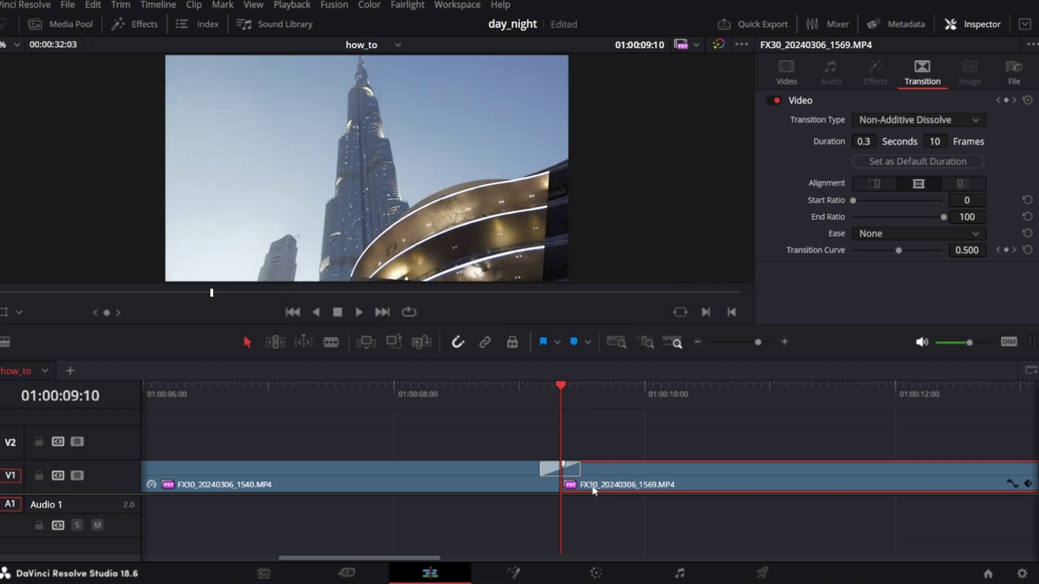
{"action": "left_click", "coordinate": [520, 471]}
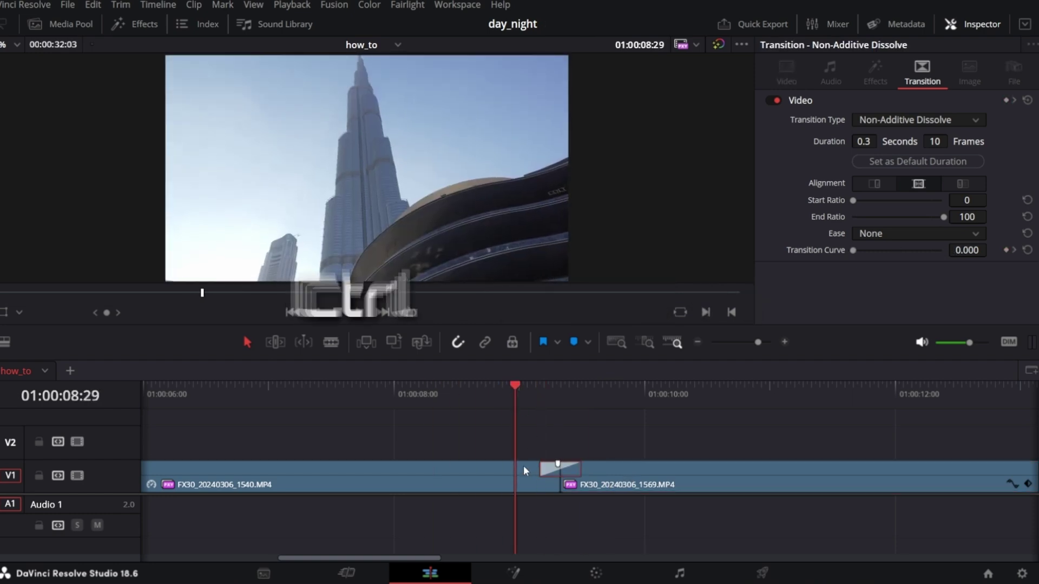
{"action": "key", "text": "ctrl+shift+bracketright"}
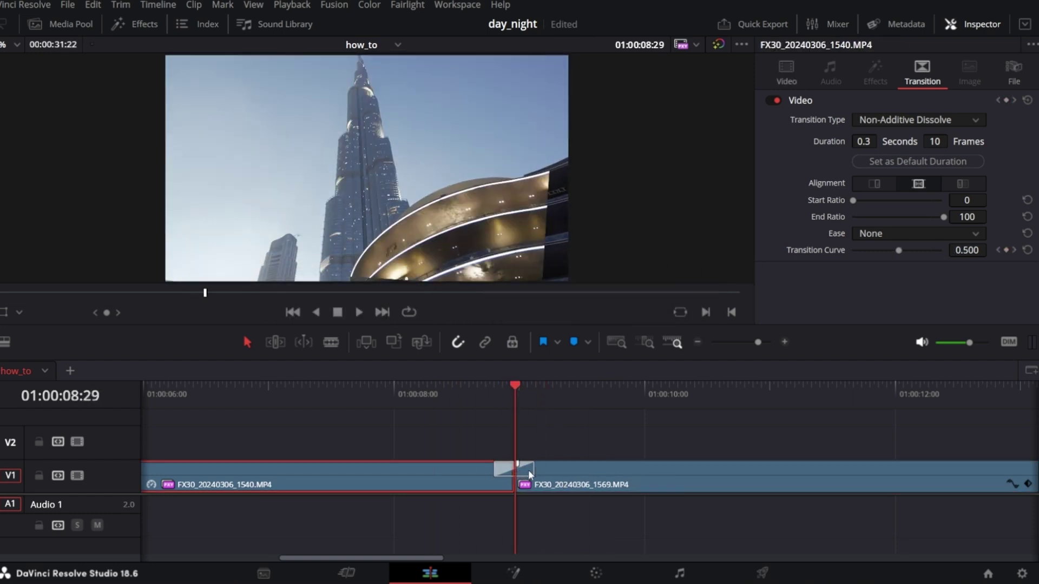
Lengthen the dissolve to 32 frames and play it back to review.
{"action": "left_click", "coordinate": [528, 469]}
{"action": "left_click_drag", "start_coordinate": [531, 468], "coordinate": [639, 482]}
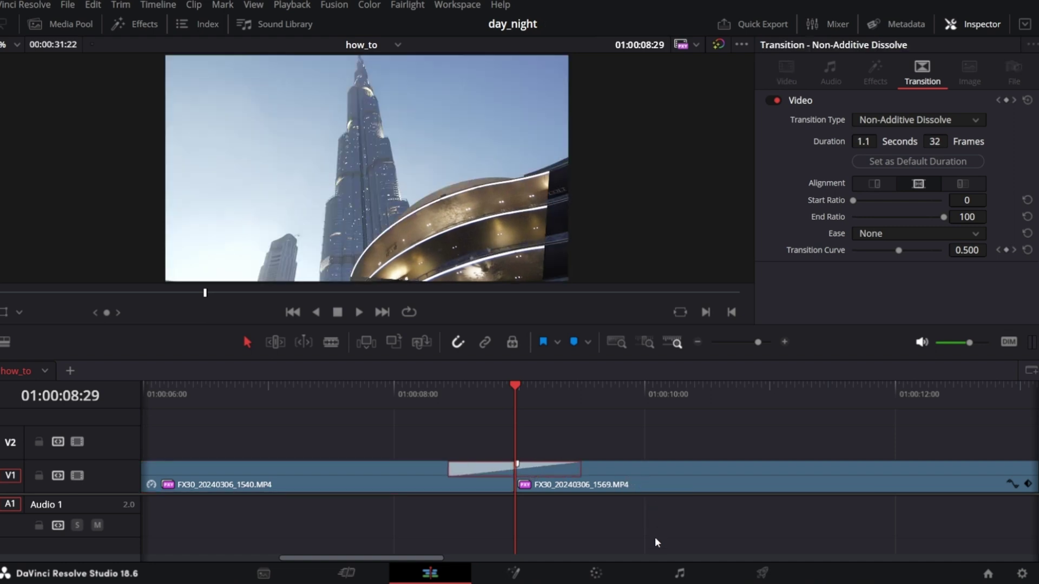
{"action": "left_click", "coordinate": [459, 394]}
{"action": "key", "text": "space"}
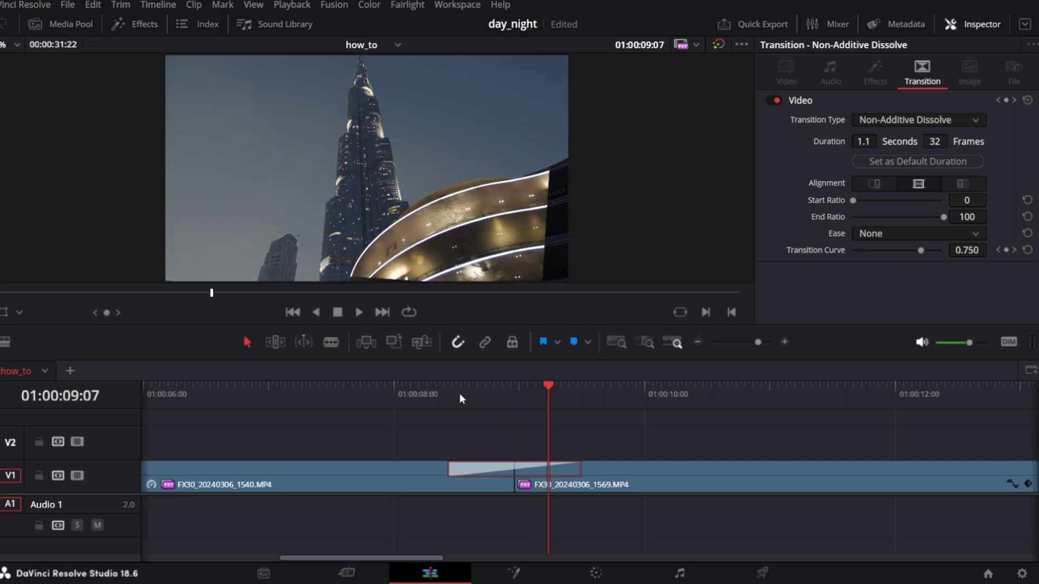
{"action": "key", "text": "space"}
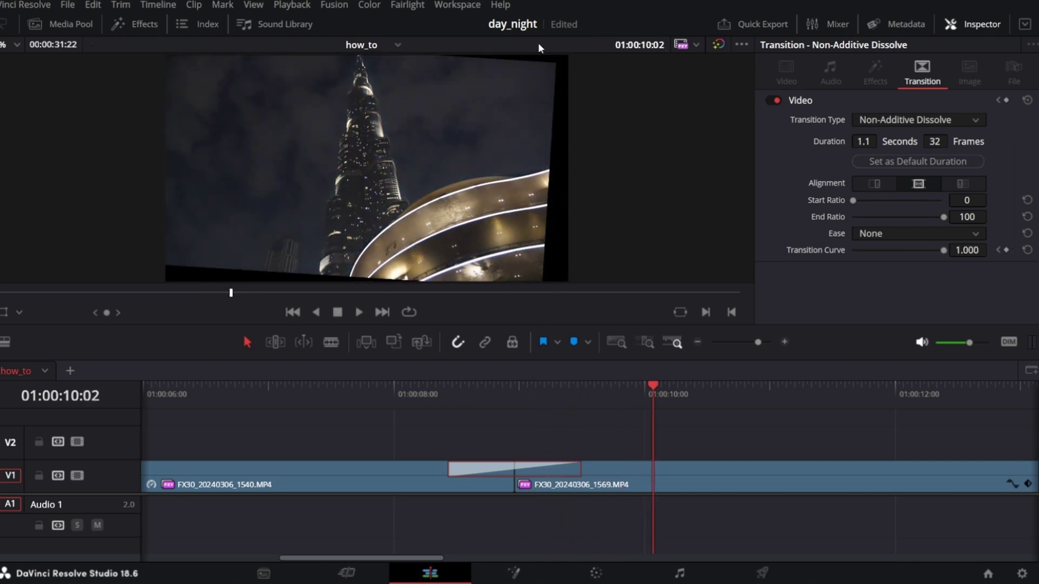
Merge the day and night clips into a New Compound Clip.
{"action": "left_click_drag", "start_coordinate": [602, 428], "coordinate": [432, 501]}
{"action": "right_click", "coordinate": [431, 478]}
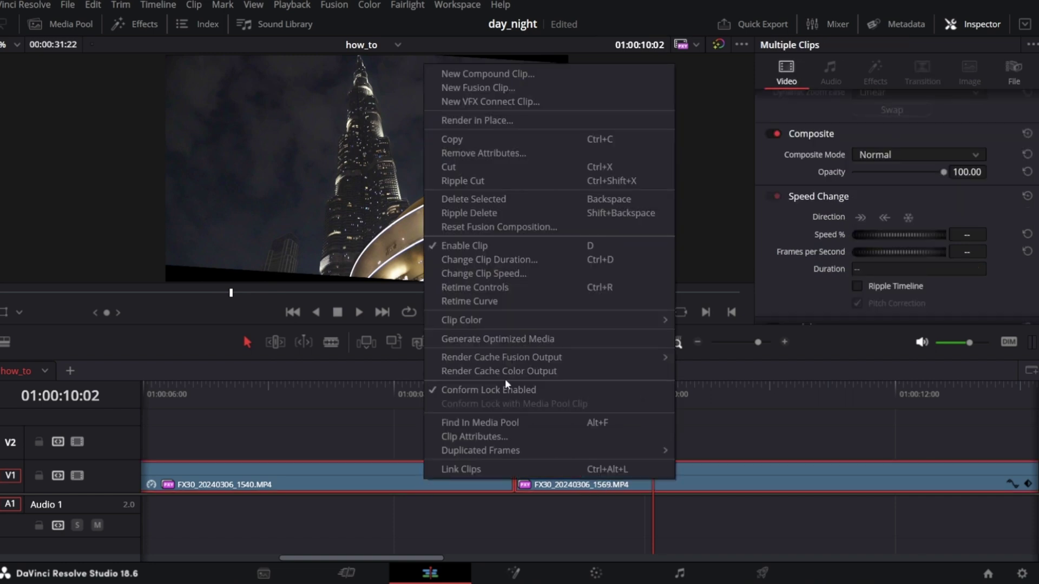
{"action": "left_click", "coordinate": [509, 74]}
{"action": "left_click", "coordinate": [619, 317]}
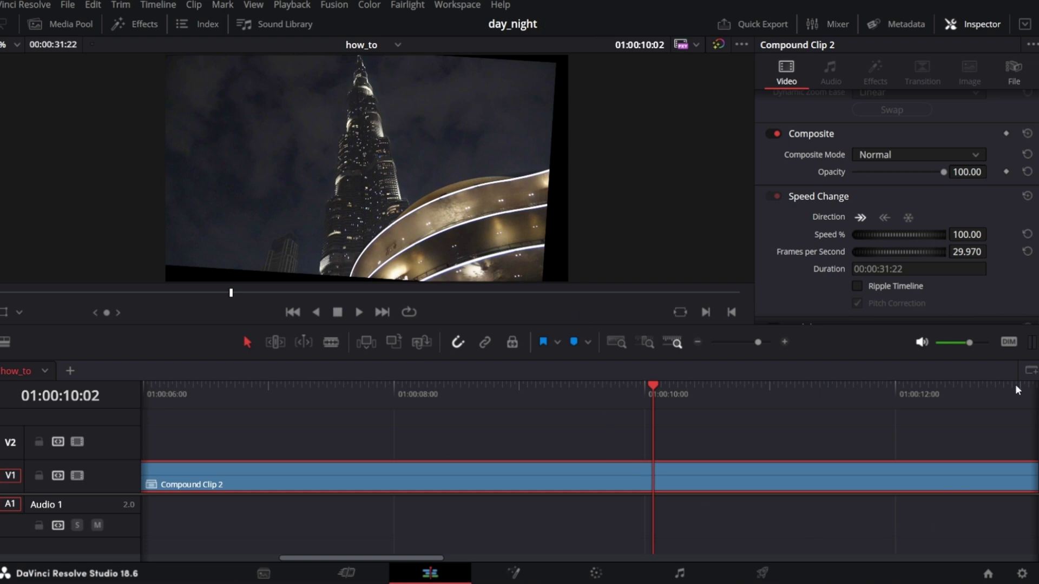
{"action": "scroll", "coordinate": [892, 243], "scroll_direction": "up", "scroll_amount": 4}
{"action": "scroll", "coordinate": [844, 207], "scroll_direction": "up", "scroll_amount": 4}
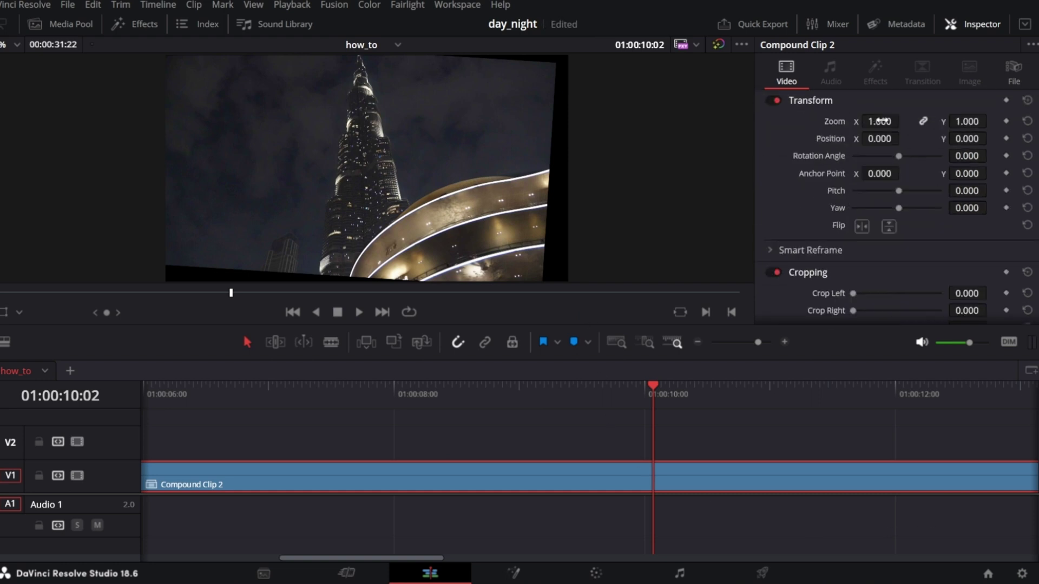
Set the compound clip's Transform Zoom to 1.150 to hide the tilted black edges, then review playback.
{"action": "left_click_drag", "start_coordinate": [880, 121], "coordinate": [906, 122]}
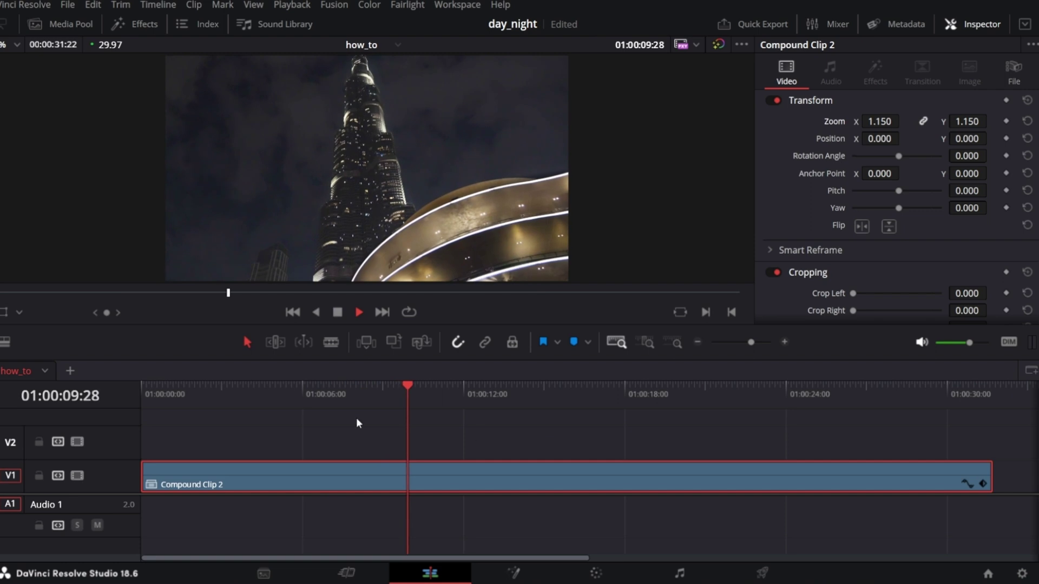
{"action": "left_click", "coordinate": [308, 395]}
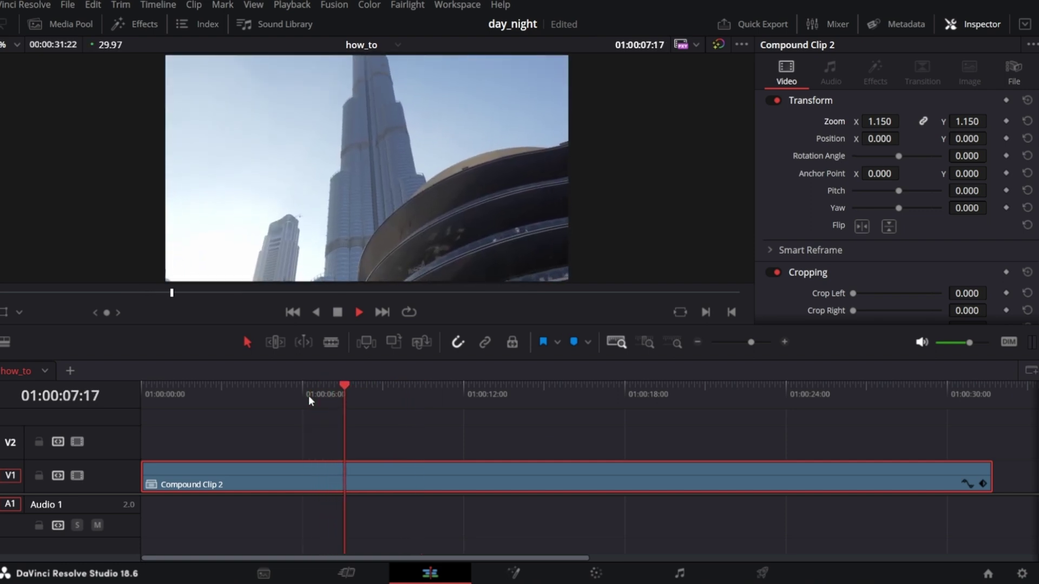